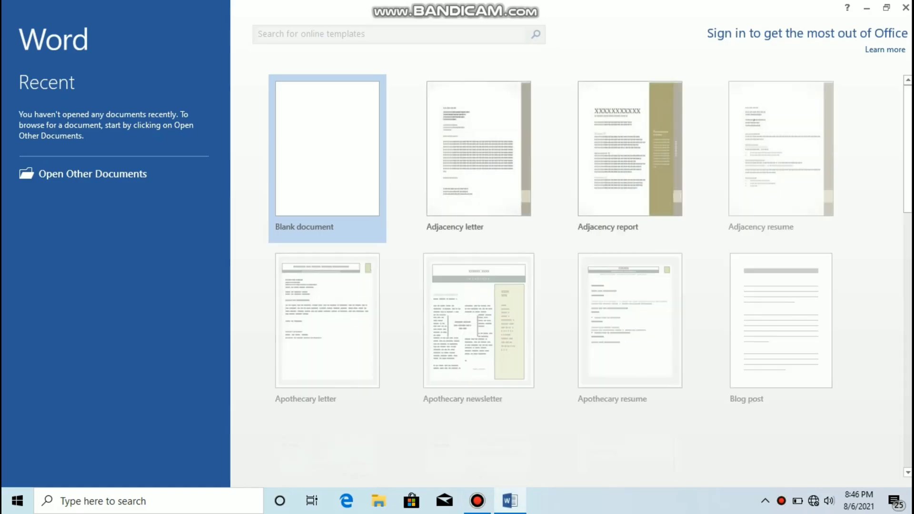
Create a new blank document.
key("Return")
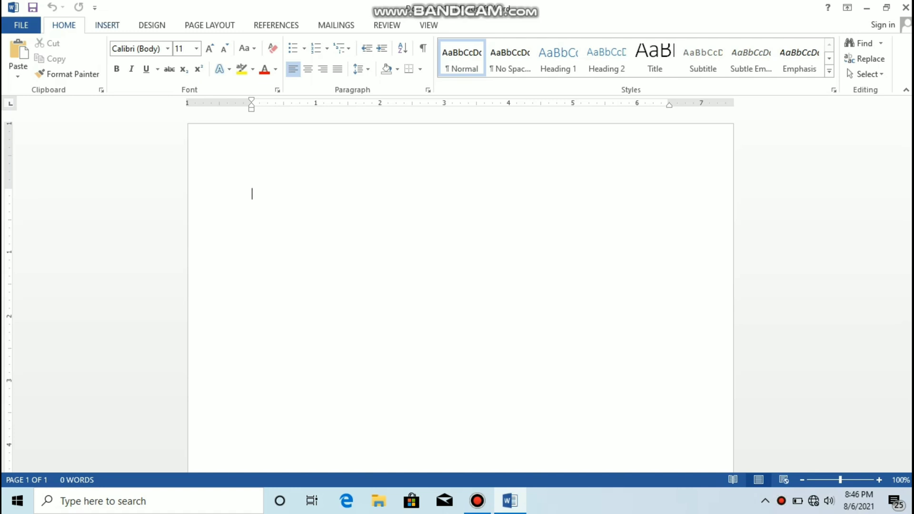
Examine the insert, design, page layout, references, mailings, review and view command sets in turn.
key("alt+n")
key("alt+g")
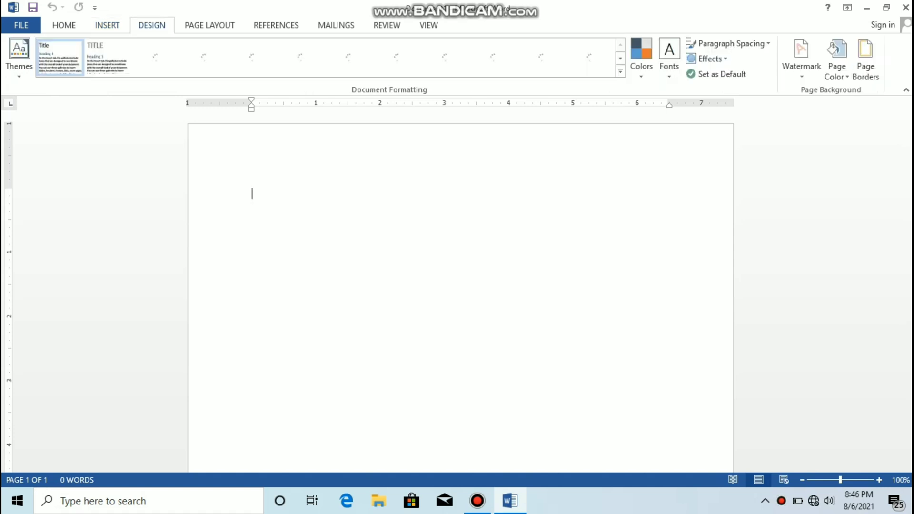
key("alt+p")
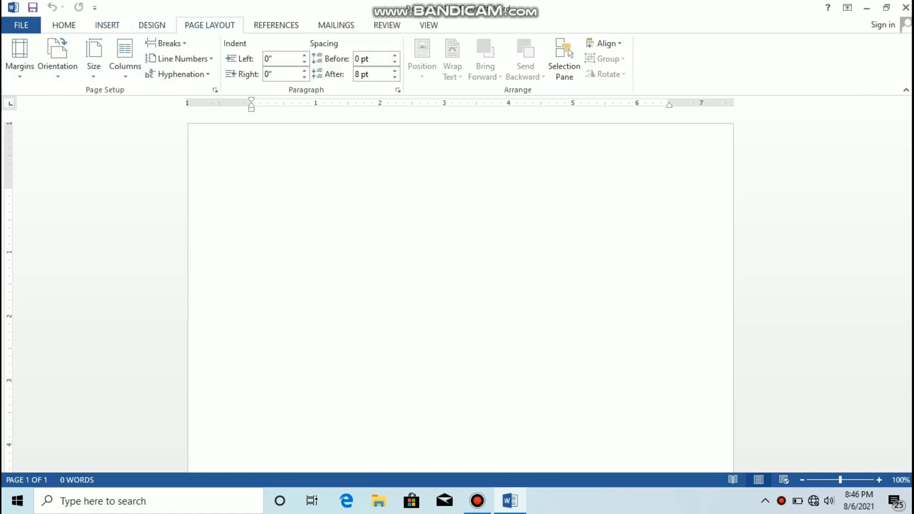
key("alt+s")
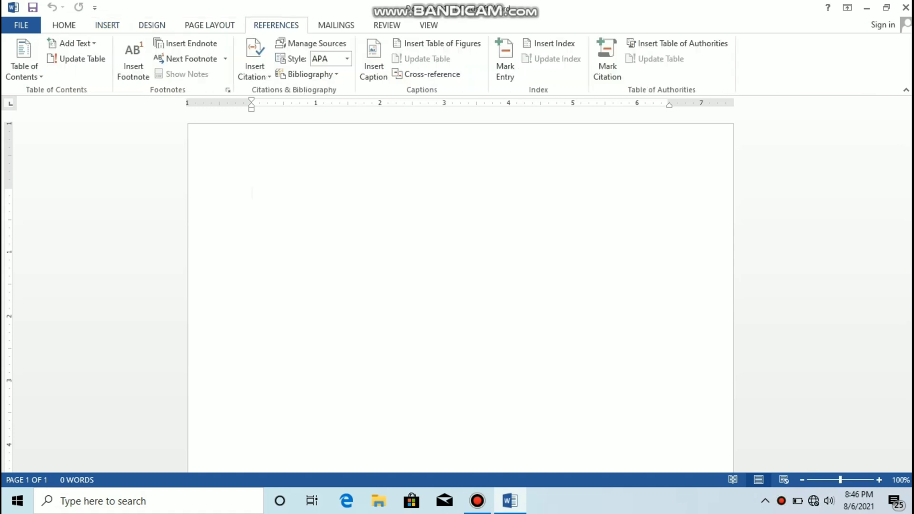
key("alt+m")
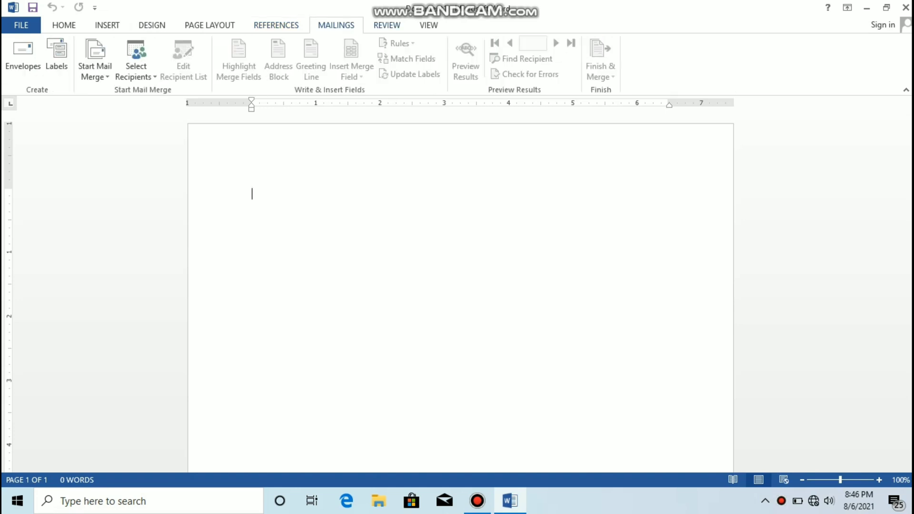
key("alt+r")
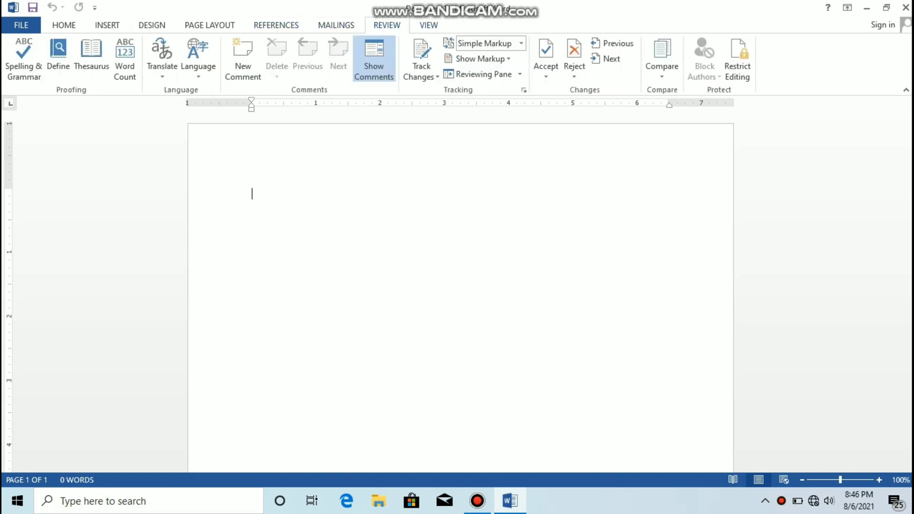
key("alt+w")
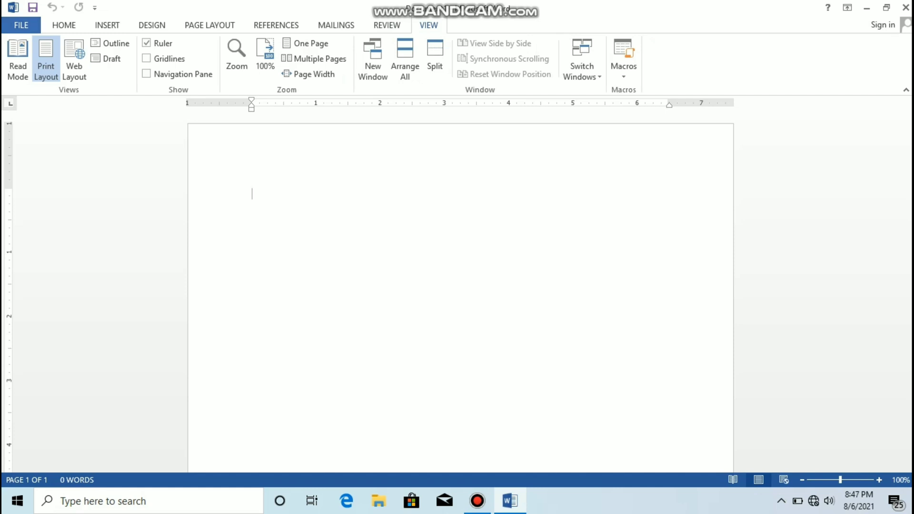
View the file management and document opening options, and return to the document with the basic font and paragraph commands shown.
left_click(21, 24)
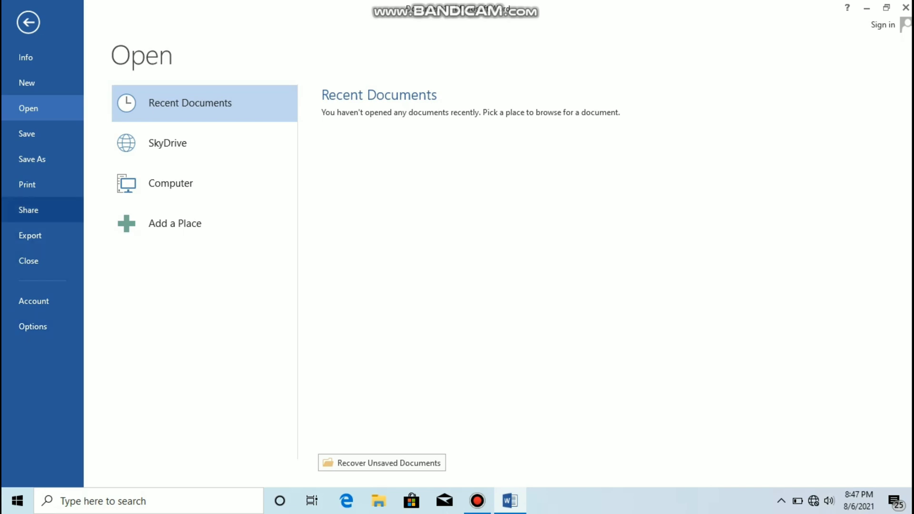
left_click(28, 22)
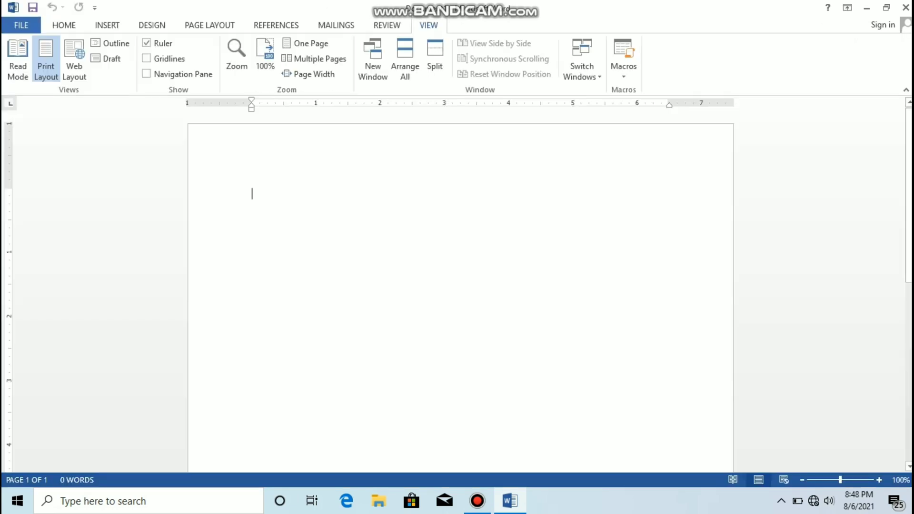
scroll(848, 68, "up", 7)
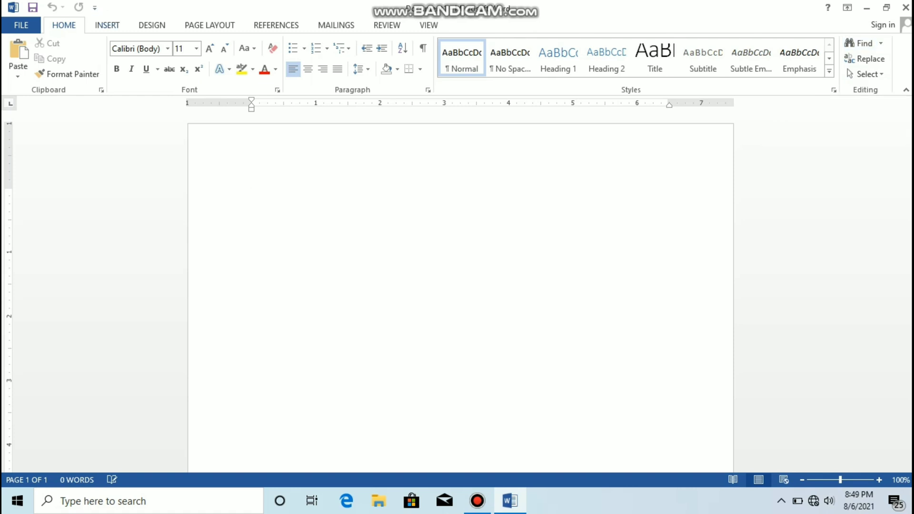
Look through the built-in cover page designs without inserting one.
key("alt+n")
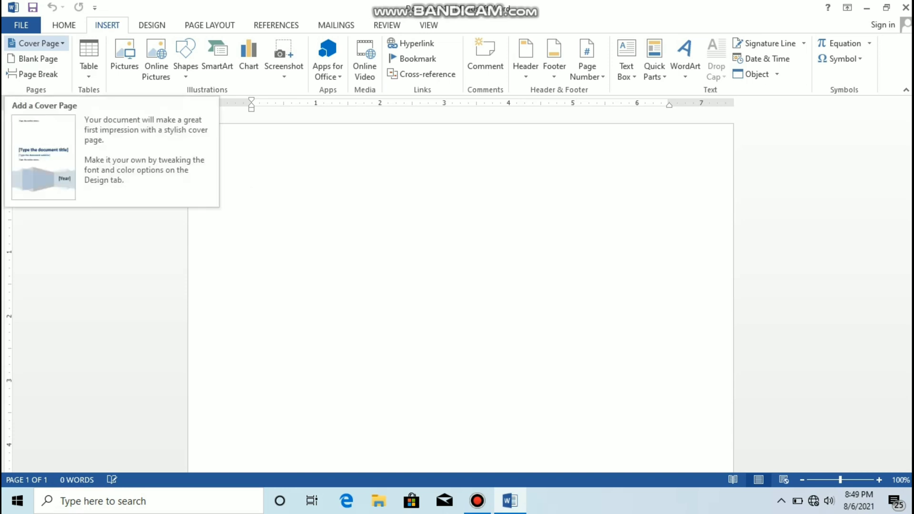
left_click(39, 42)
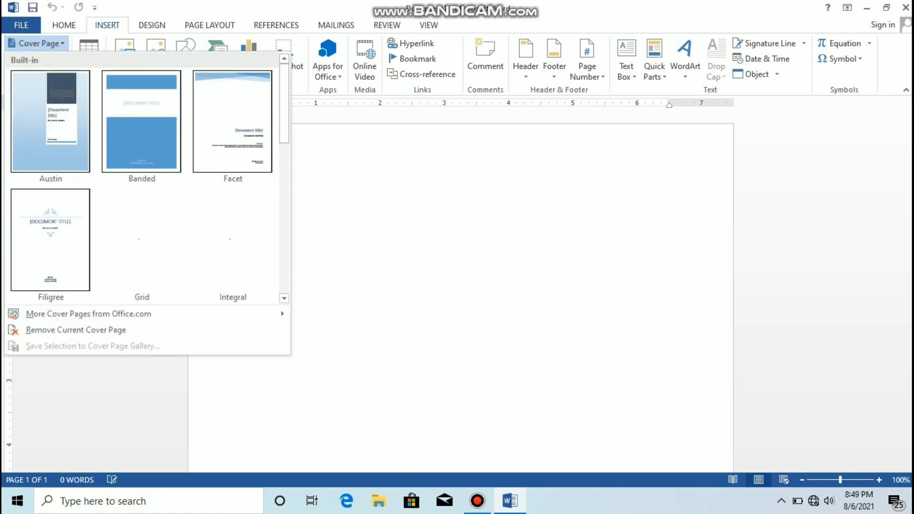
key("Escape")
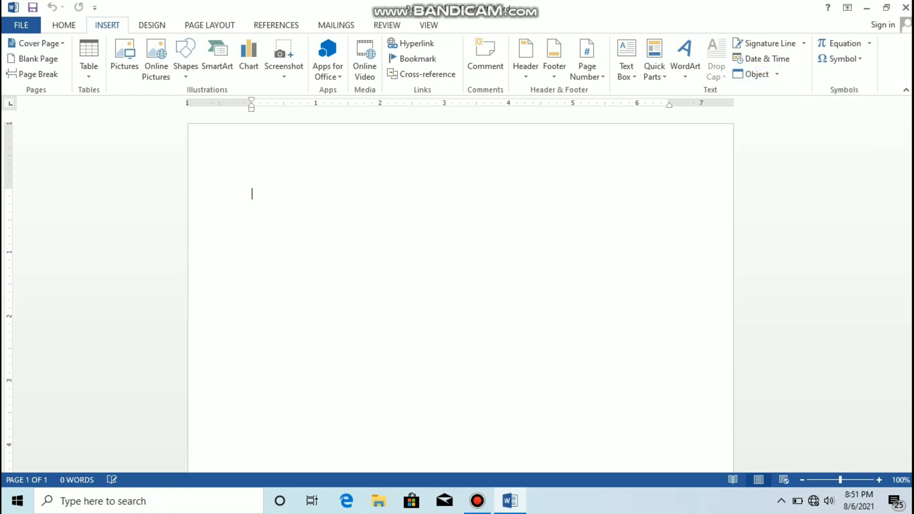
Examine the document formatting, page background, page setup and arrangement commands.
left_click(152, 25)
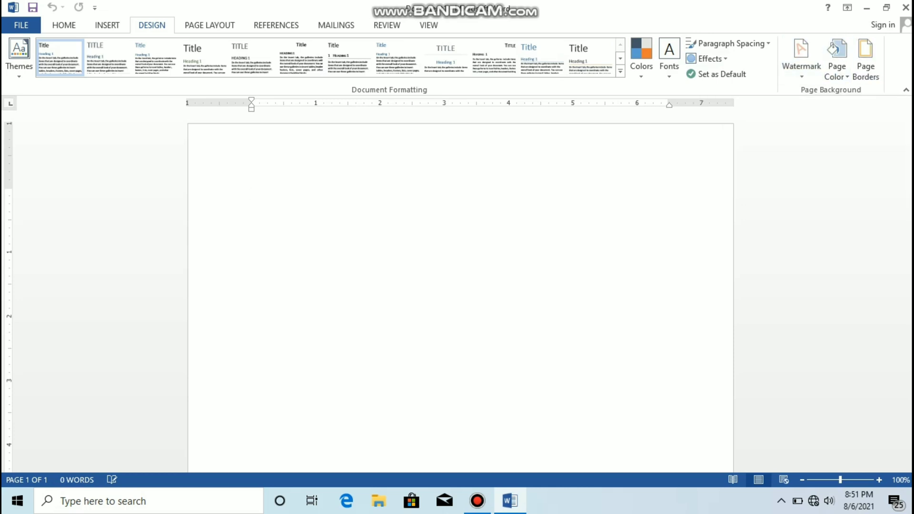
key("alt+p")
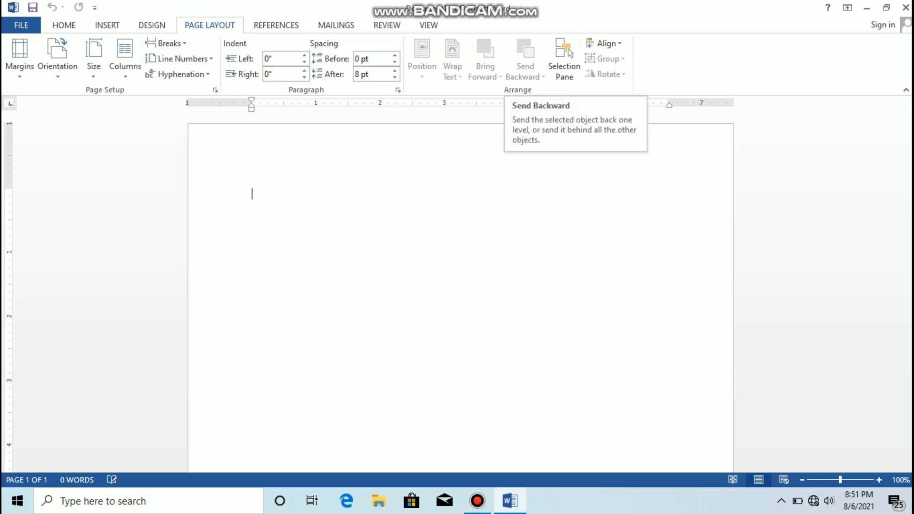
Examine the reference commands and the list of available citation styles without choosing a different style.
left_click(276, 25)
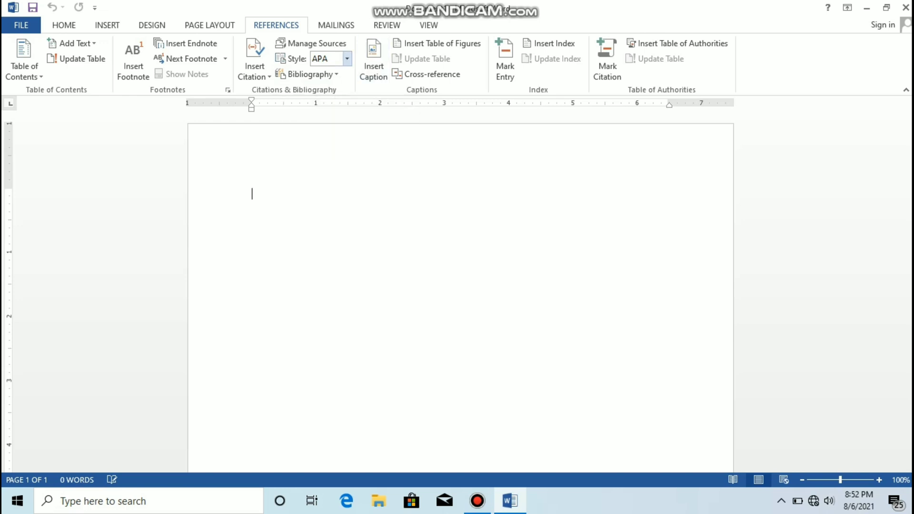
left_click(348, 58)
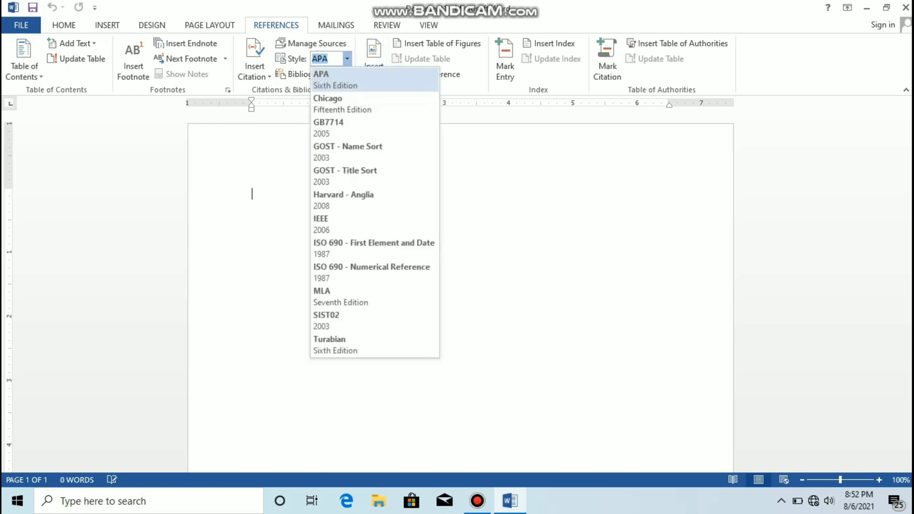
key("Down")
key("Down")
key("Down")
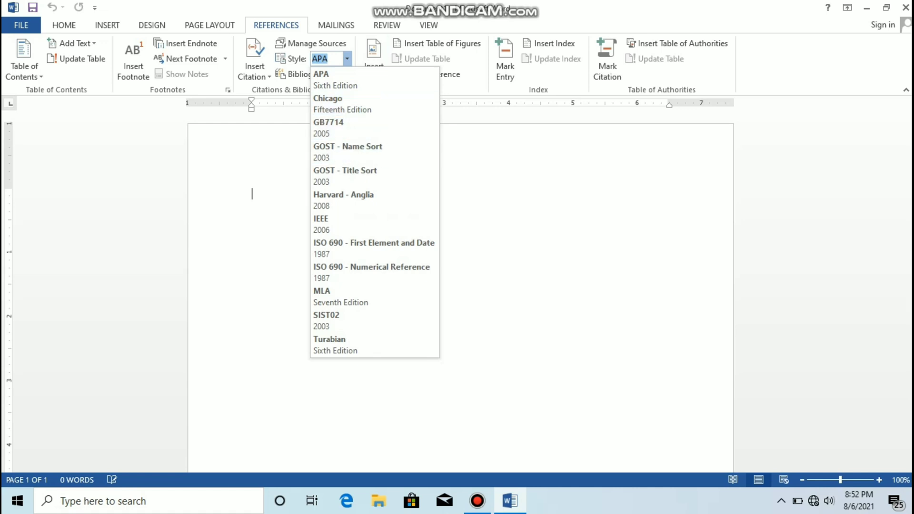
key("Escape")
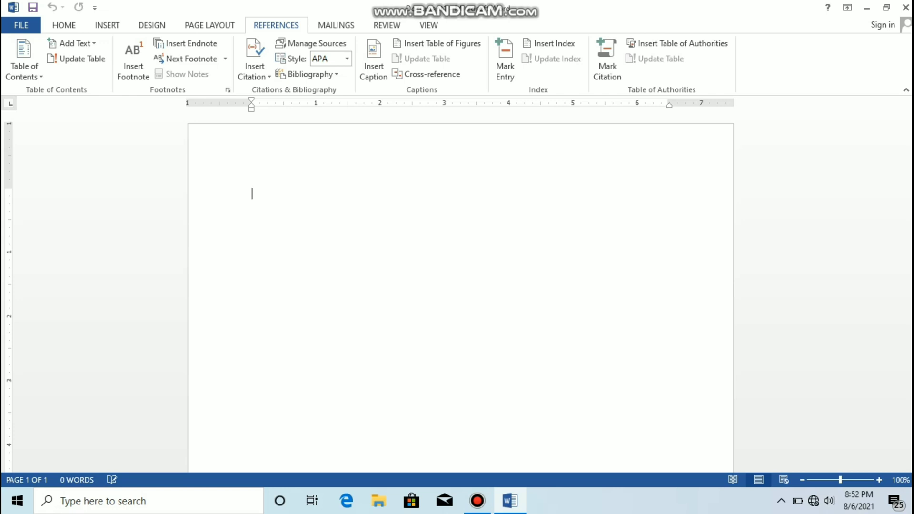
Examine the mail merge commands and the proofing, comments and change tracking commands.
left_click(336, 25)
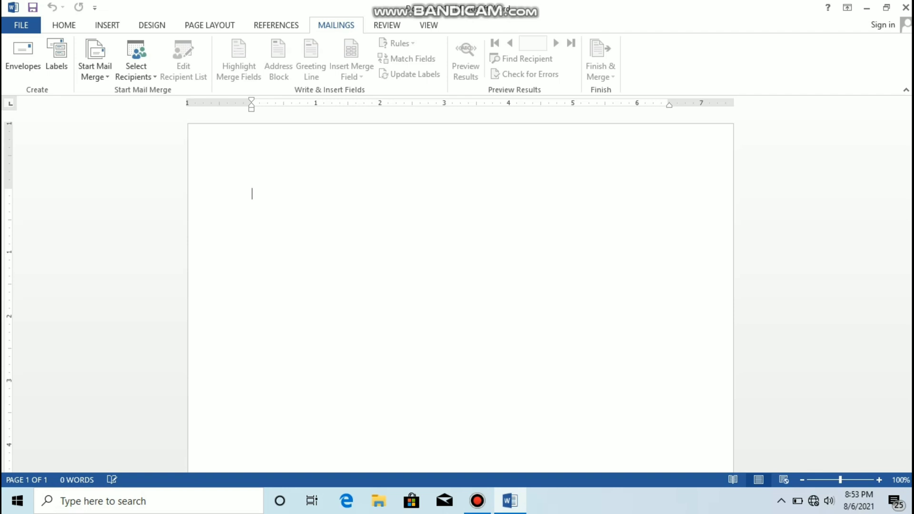
left_click(387, 25)
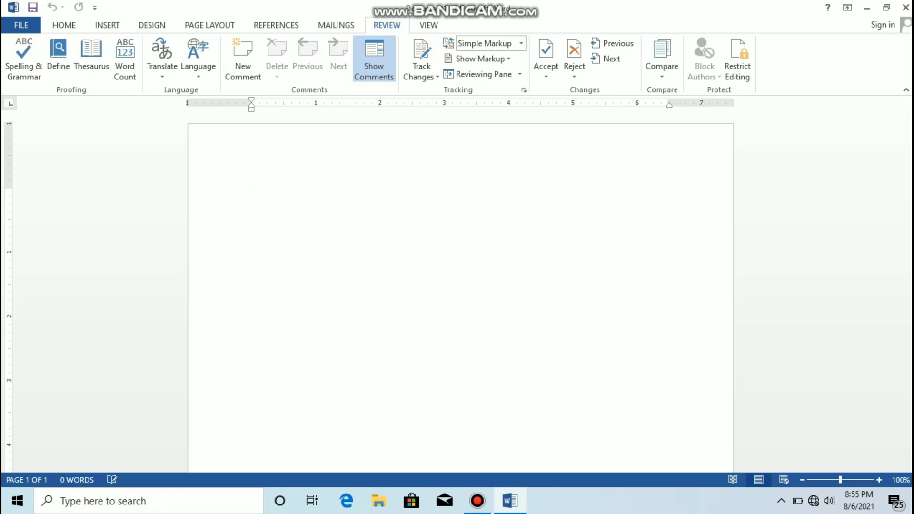
Show the gridlines on the page and hide them again, and switch the ruler off and back on.
left_click(429, 25)
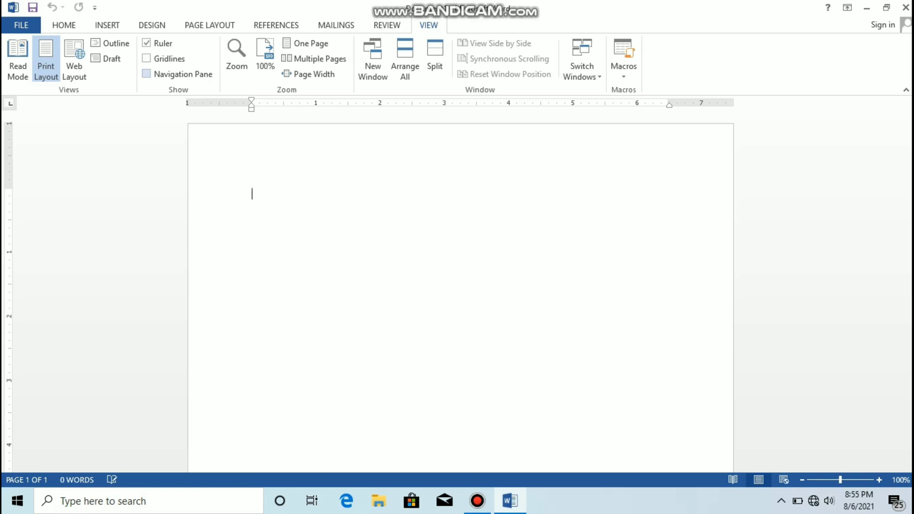
left_click(146, 58)
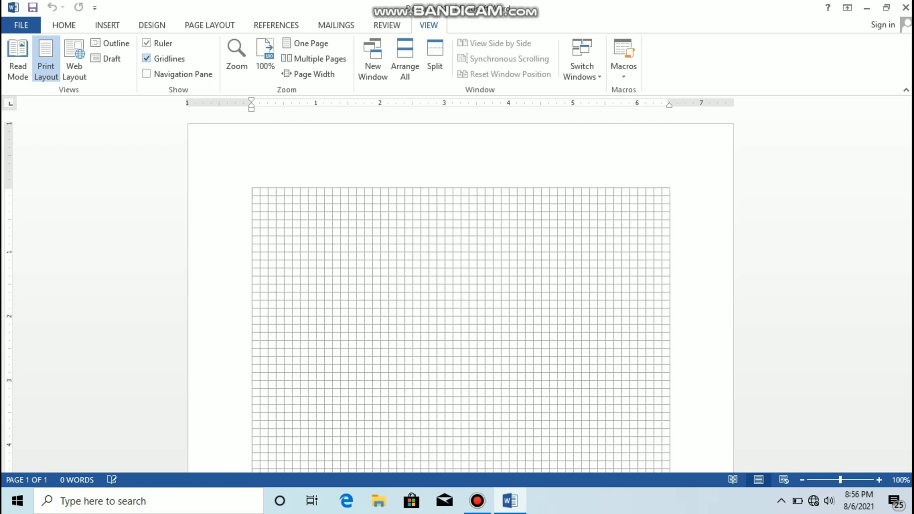
left_click(146, 74)
left_click(146, 58)
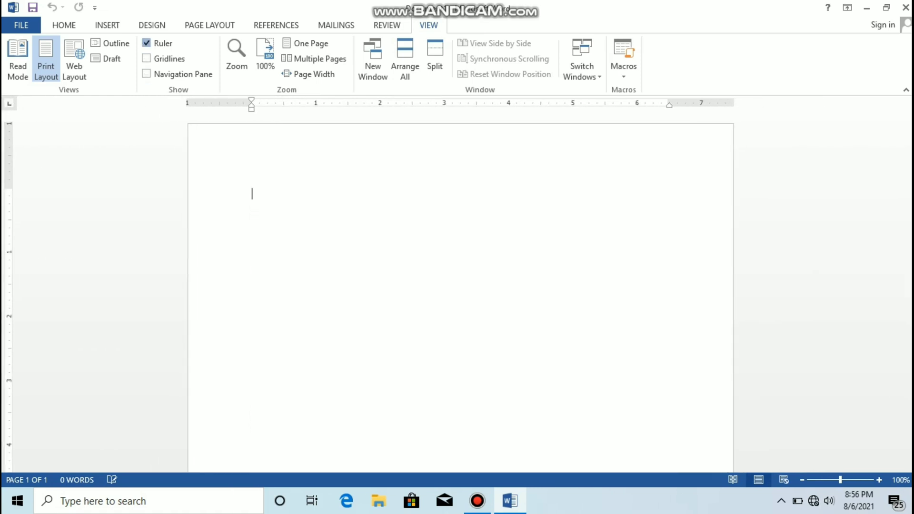
left_click(147, 43)
left_click(147, 43)
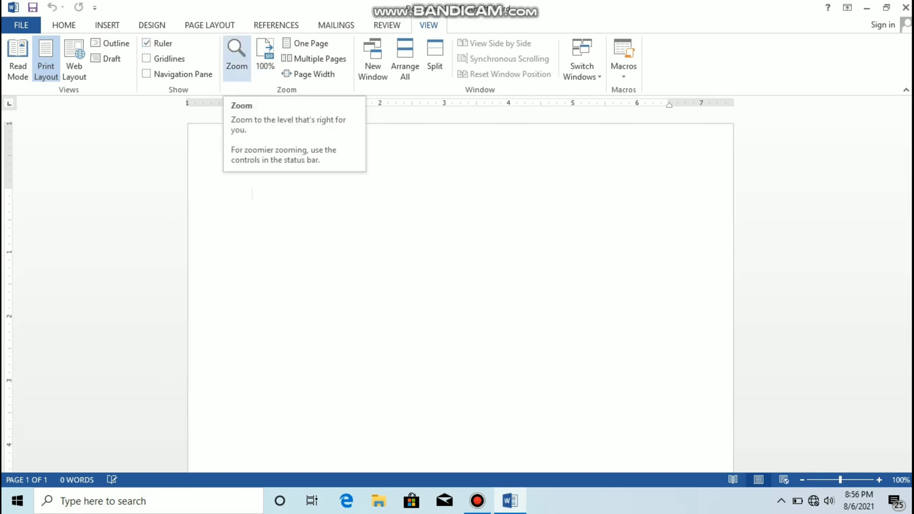
Open the zoom settings for the document view.
left_click(236, 57)
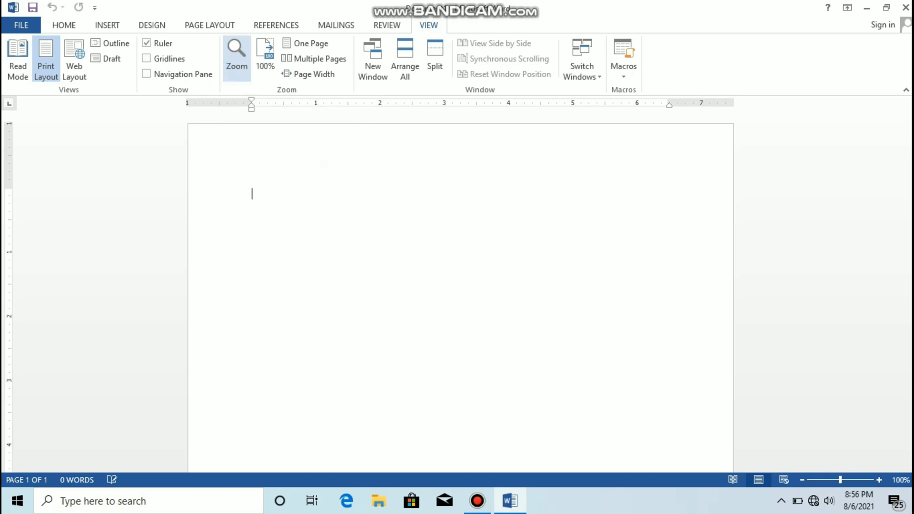